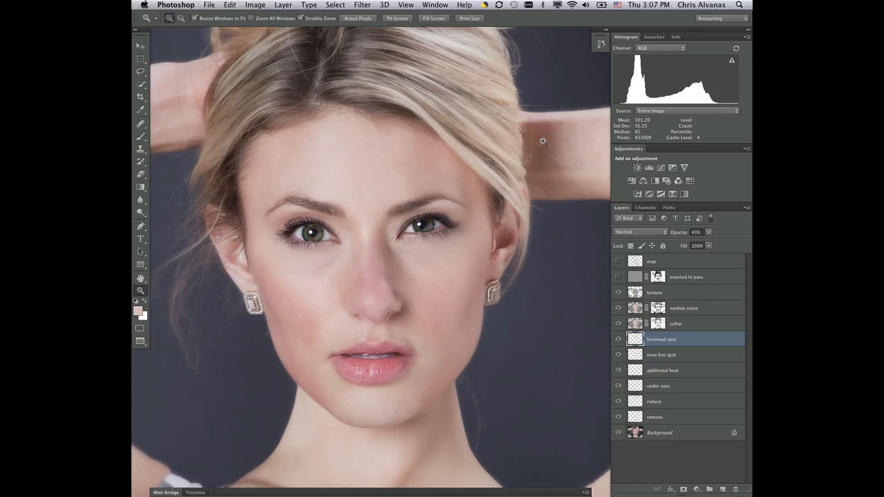
Step: Hide the texture, median noise and softar layers and add a Selective Color adjustment above forehead spot using the Tarrantino preset
{"action": "left_click_drag", "start_coordinate": [619, 292], "coordinate": [618, 316]}
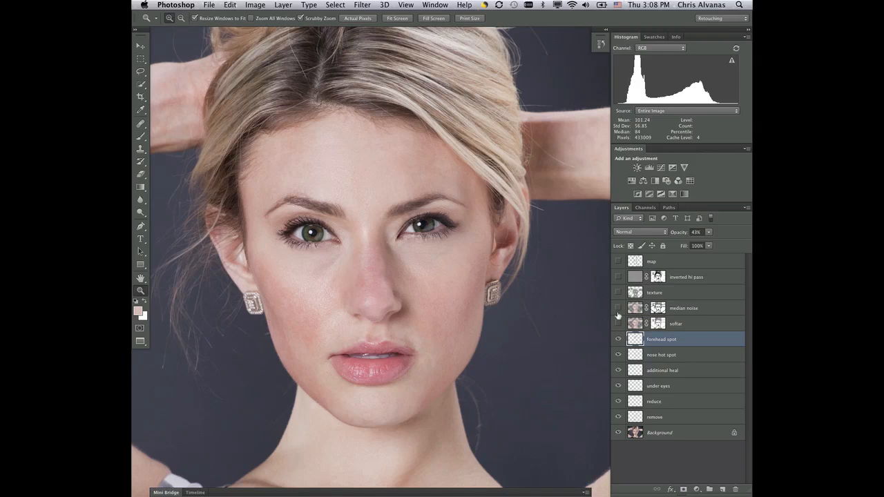
{"action": "left_click", "coordinate": [673, 195]}
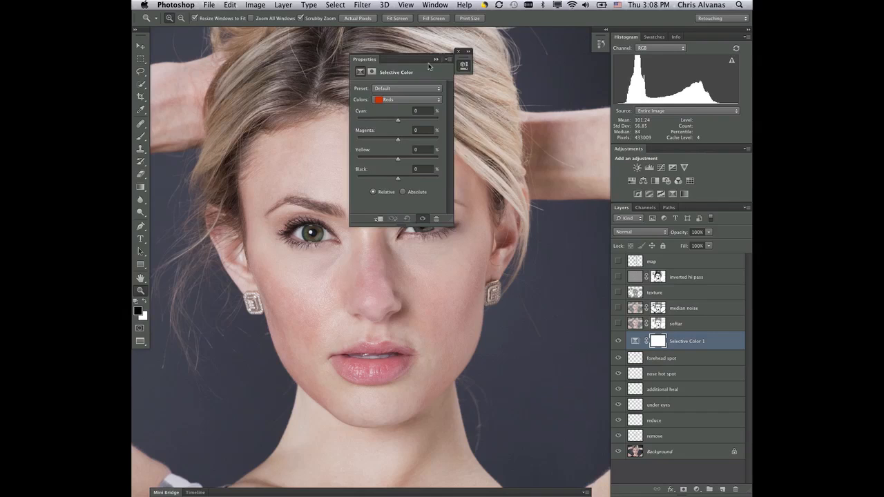
{"action": "left_click_drag", "start_coordinate": [419, 62], "coordinate": [550, 150]}
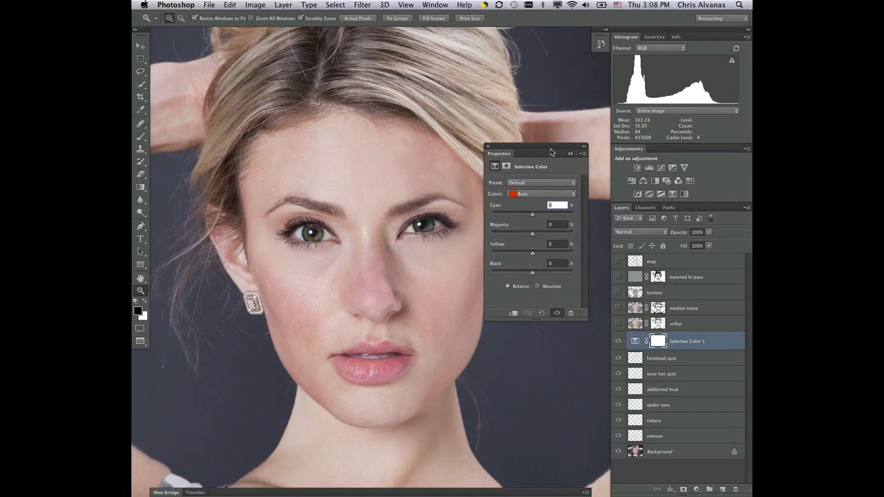
{"action": "left_click", "coordinate": [558, 184]}
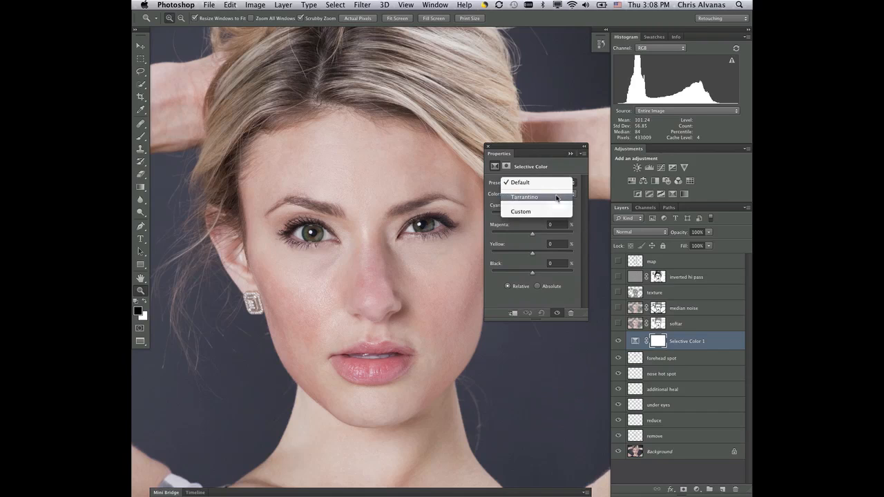
{"action": "left_click", "coordinate": [557, 198]}
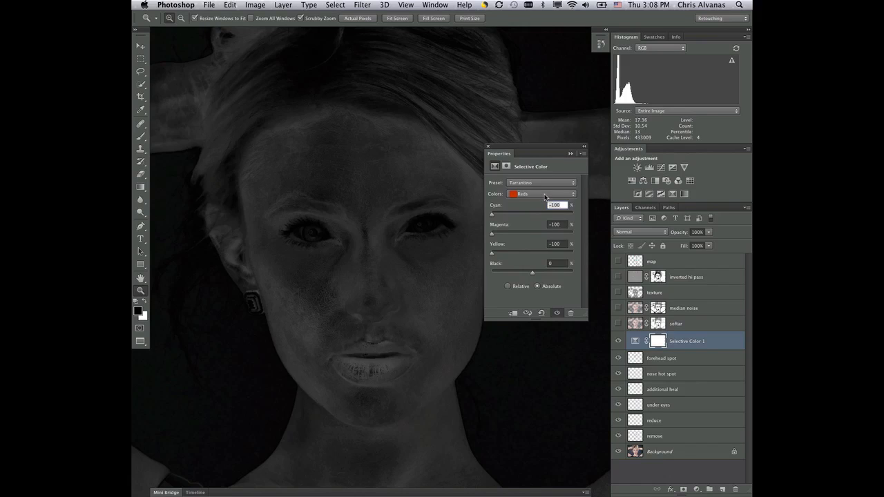
Step: Examine the preset's values for the Magentas, Blues, Whites, Neutrals and Blacks, and close the adjustment settings
{"action": "left_click", "coordinate": [546, 195]}
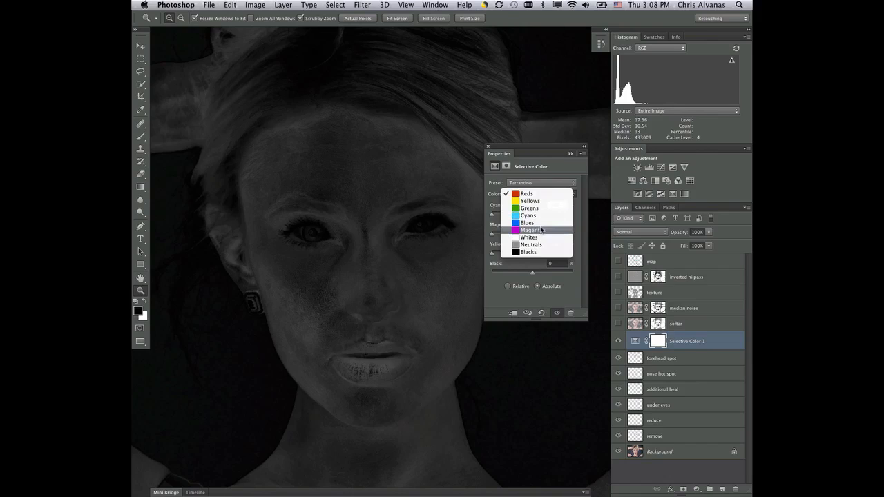
{"action": "left_click", "coordinate": [542, 229]}
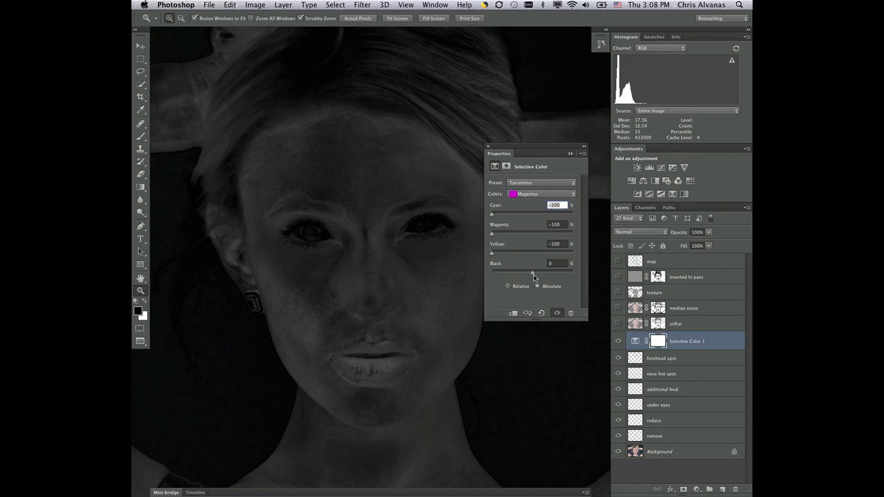
{"action": "left_click", "coordinate": [540, 197]}
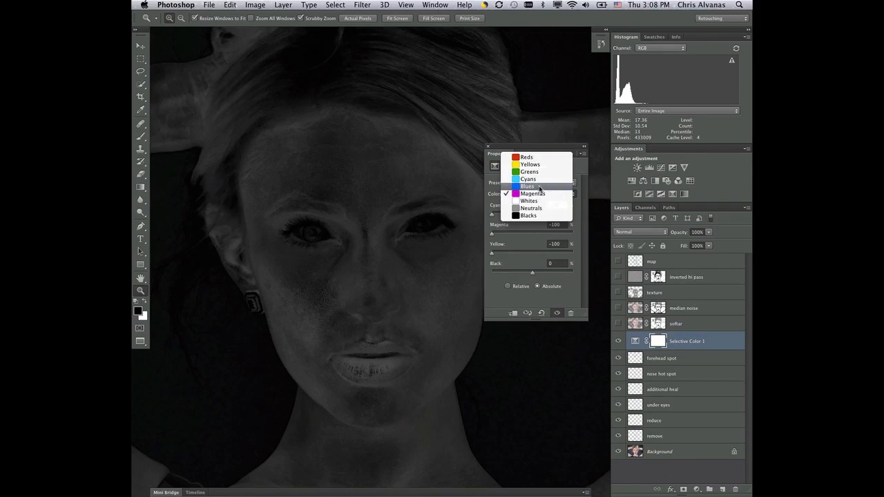
{"action": "left_click", "coordinate": [539, 187]}
{"action": "left_click", "coordinate": [553, 196]}
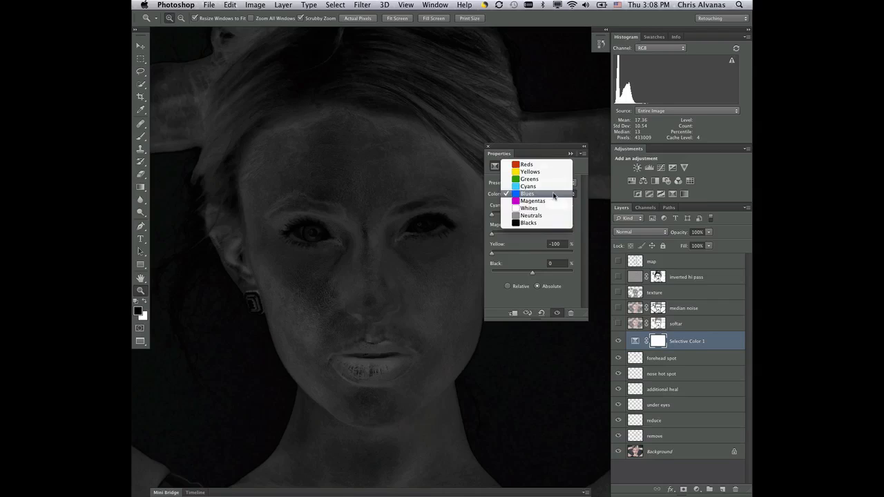
{"action": "left_click", "coordinate": [550, 208]}
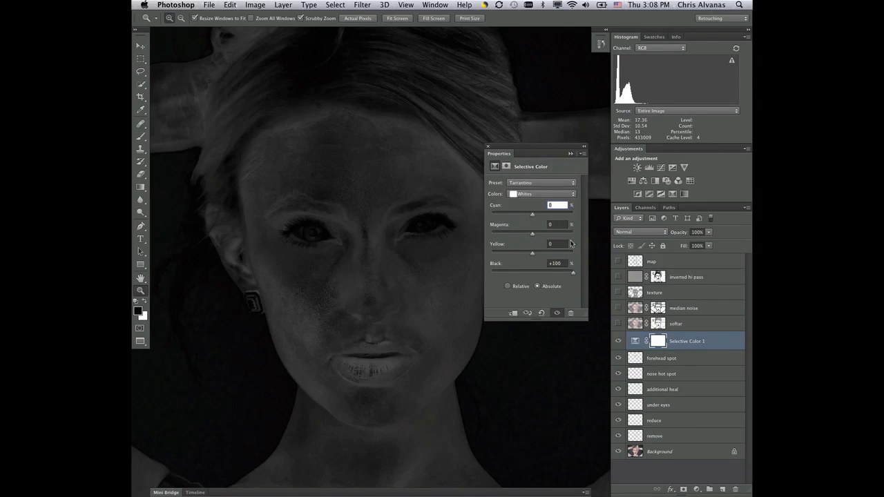
{"action": "left_click", "coordinate": [547, 196]}
{"action": "left_click", "coordinate": [562, 205]}
{"action": "left_click", "coordinate": [554, 194]}
{"action": "left_click", "coordinate": [551, 202]}
{"action": "left_click", "coordinate": [488, 146]}
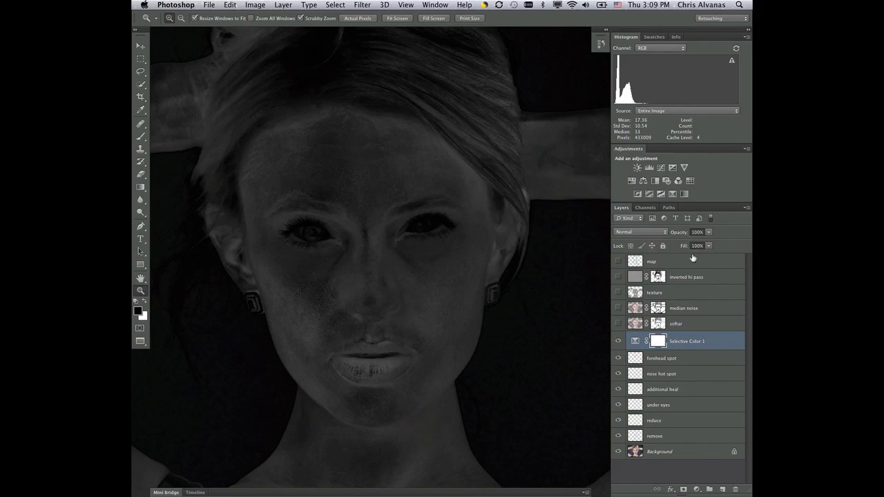
Step: Load the RGB composite channel as a selection, and return to the layers with the composite channel active
{"action": "left_click", "coordinate": [645, 208]}
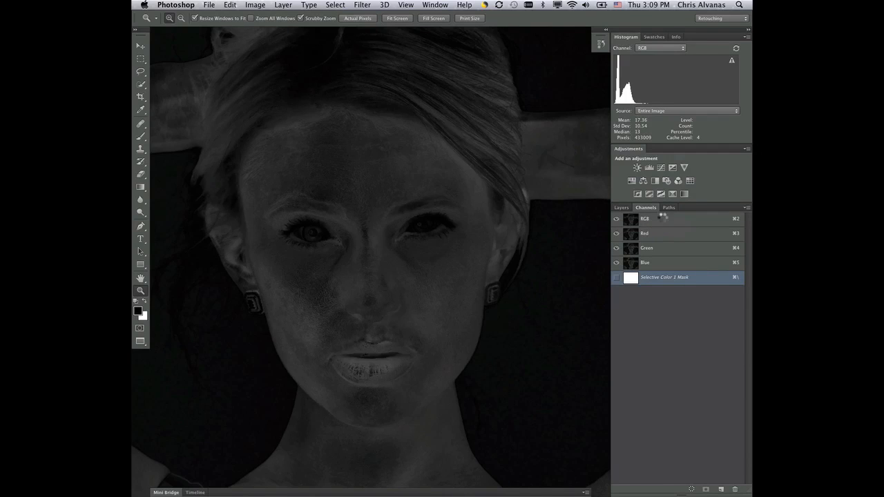
{"action": "left_click", "coordinate": [665, 218], "text": "super"}
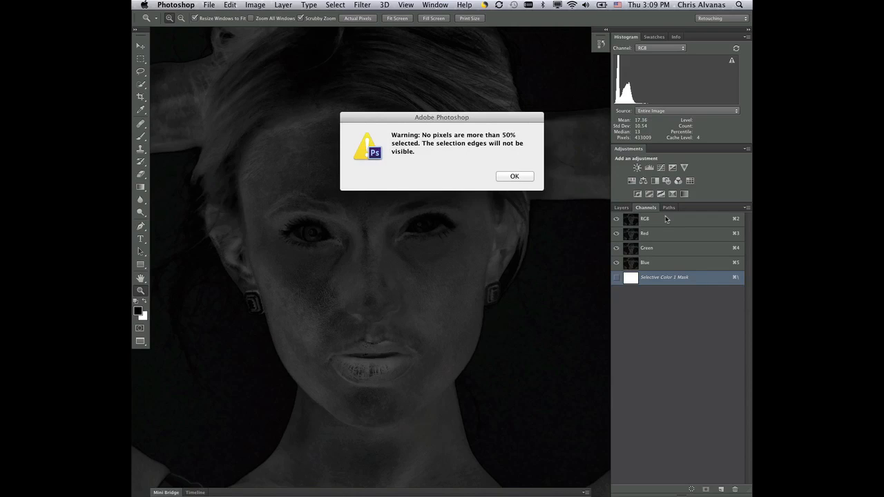
{"action": "left_click", "coordinate": [514, 178]}
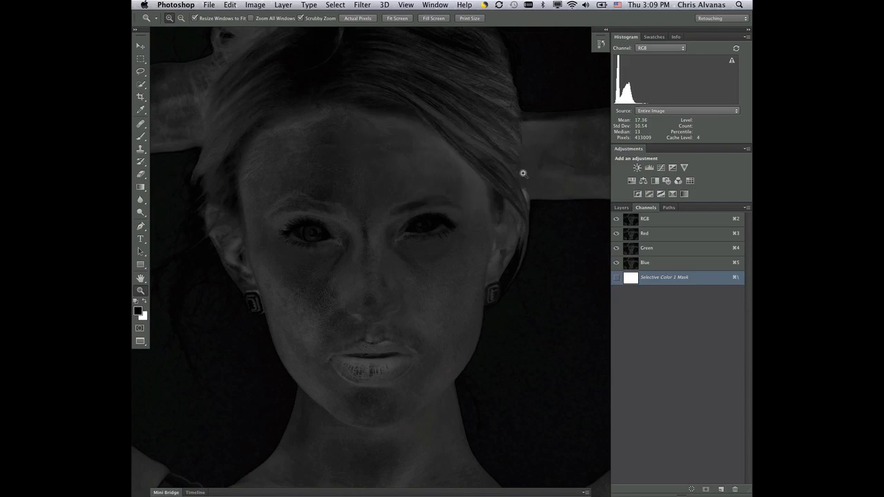
{"action": "left_click", "coordinate": [671, 220]}
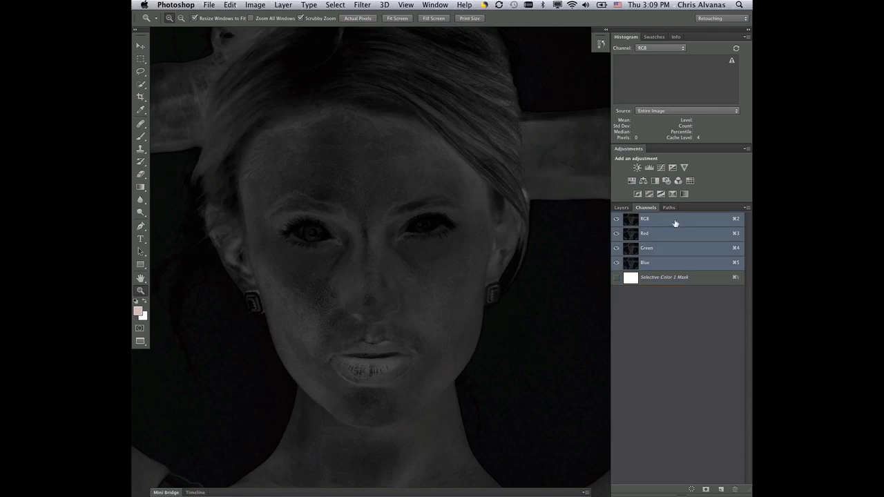
{"action": "left_click", "coordinate": [631, 208]}
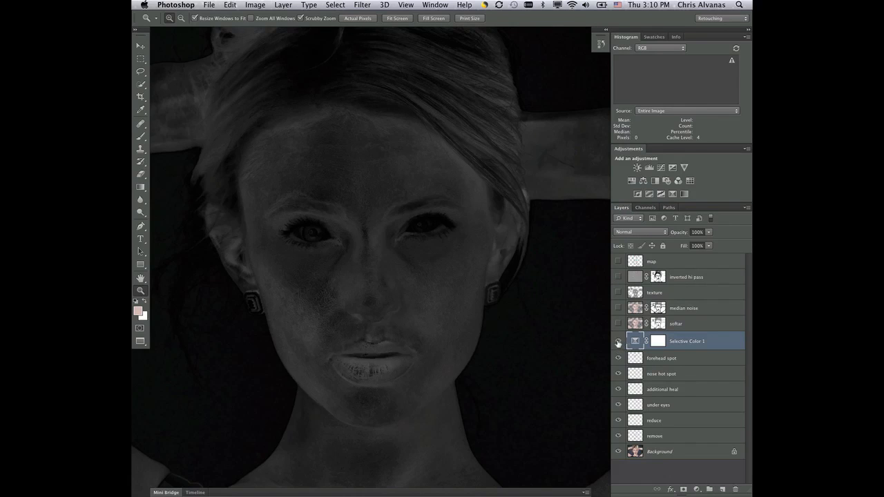
Step: Hide the Selective Color layer, copy the merged image within the selection, paste it as a new layer and check that layer in isolation
{"action": "left_click", "coordinate": [617, 341]}
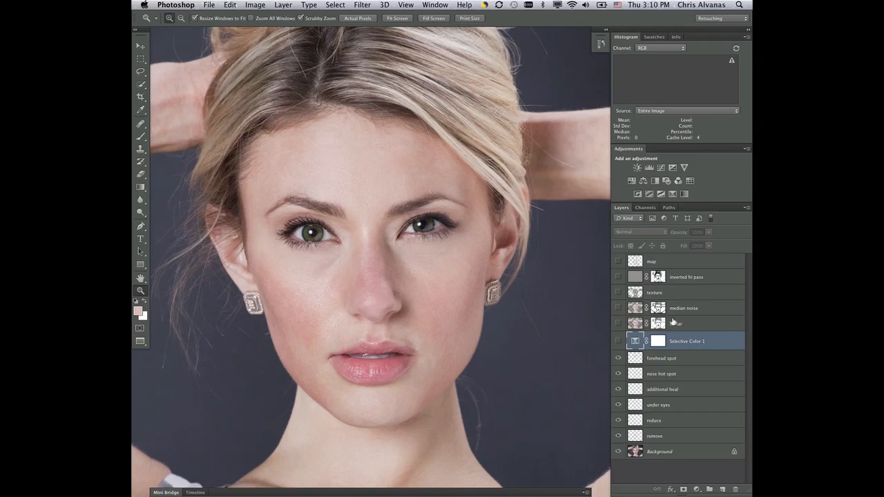
{"action": "left_click", "coordinate": [230, 5]}
{"action": "left_click", "coordinate": [254, 91]}
{"action": "key", "text": "super+v"}
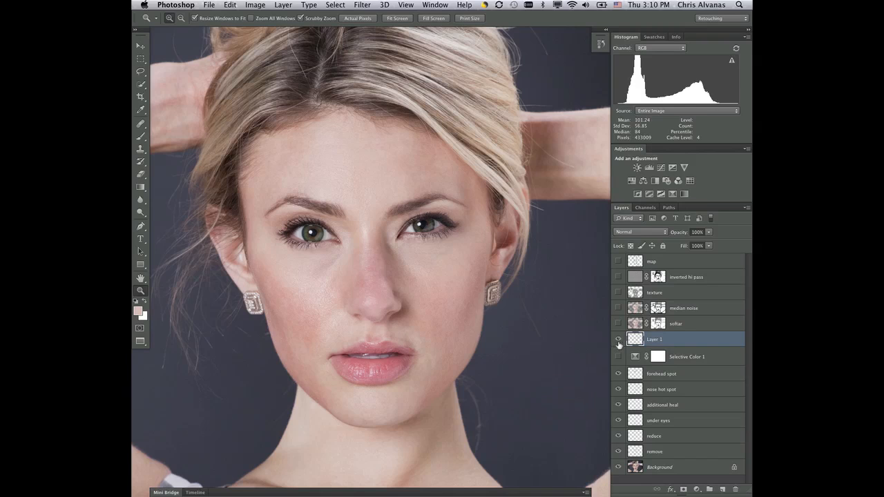
{"action": "left_click", "coordinate": [618, 339], "text": "alt"}
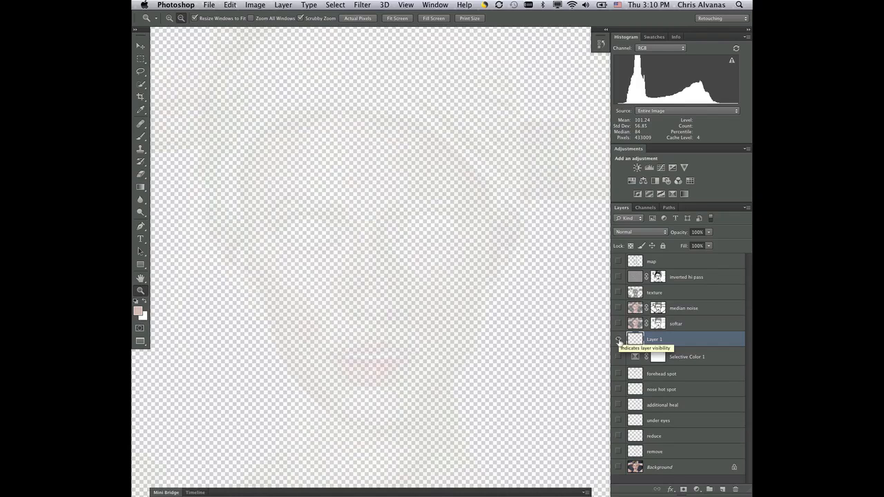
{"action": "left_click", "coordinate": [618, 339], "text": "alt"}
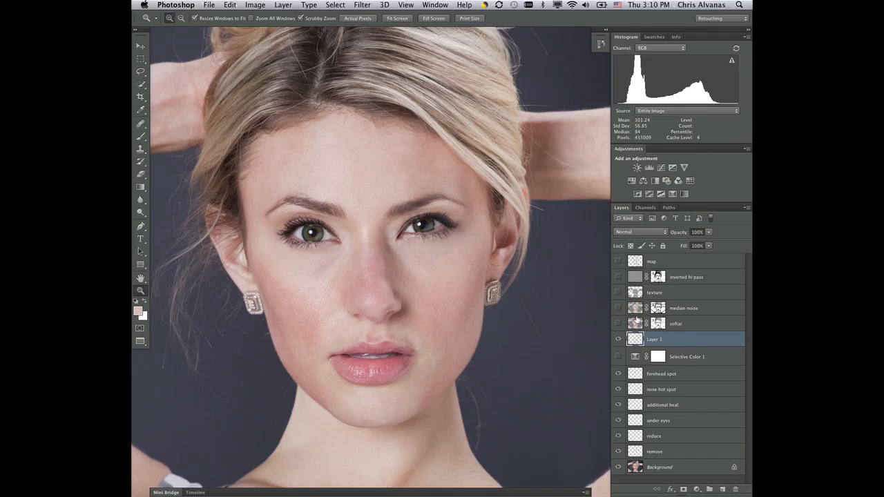
Step: Apply a Surface Blur with radius 5 pixels and threshold 15 levels to the pasted layer, and delete the Selective Color layer
{"action": "left_click", "coordinate": [362, 6]}
{"action": "mouse_move", "coordinate": [410, 121]}
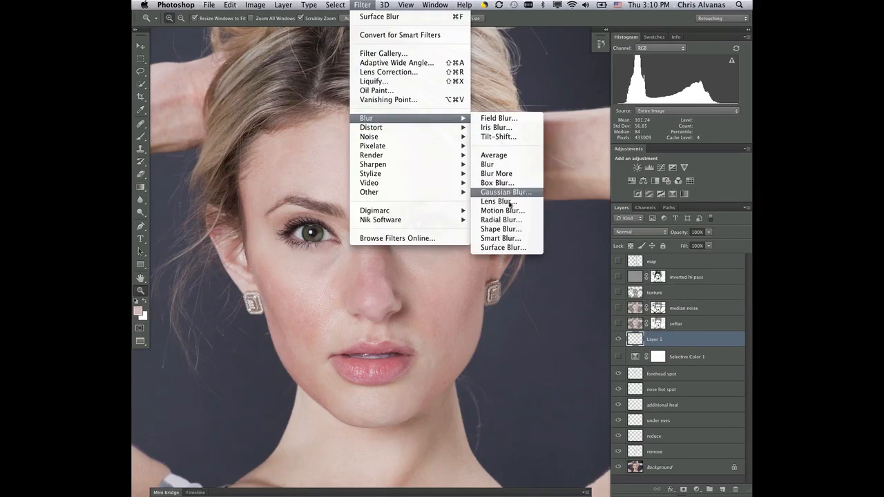
{"action": "left_click", "coordinate": [515, 247]}
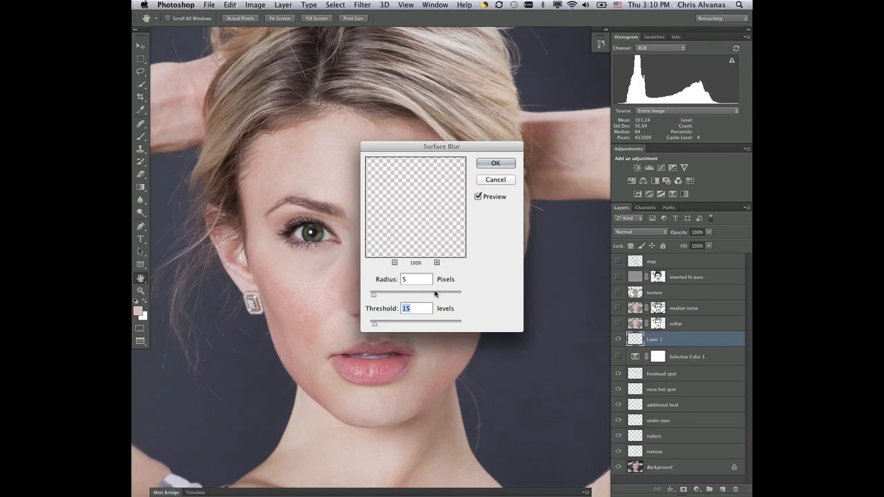
{"action": "left_click", "coordinate": [495, 164]}
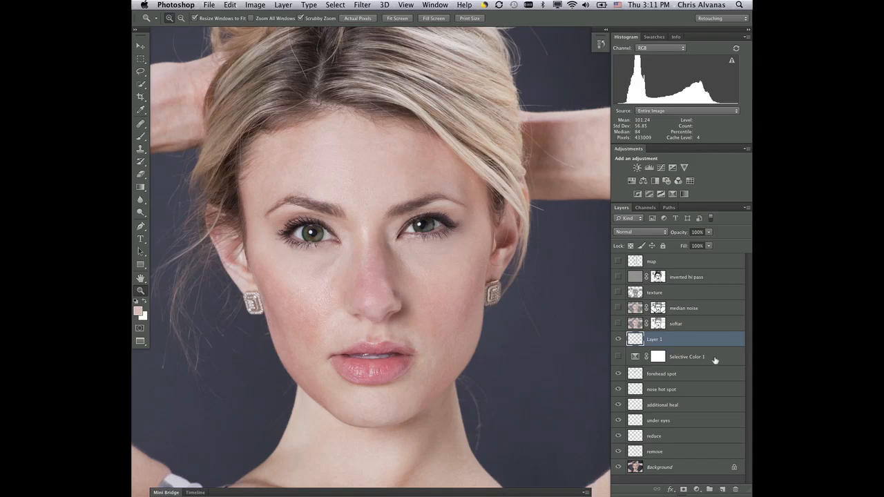
{"action": "left_click_drag", "start_coordinate": [718, 358], "coordinate": [734, 490]}
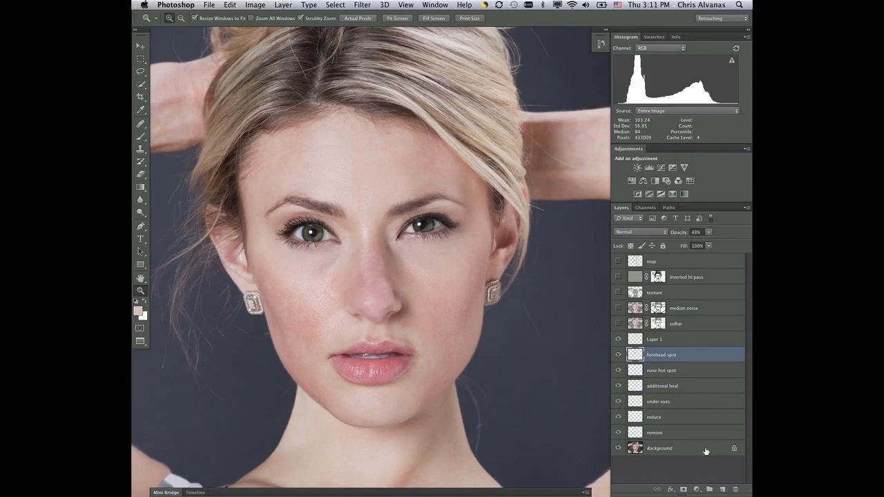
Step: Duplicate Layer 1 three times and merge the copies down into a single layer
{"action": "left_click", "coordinate": [653, 342]}
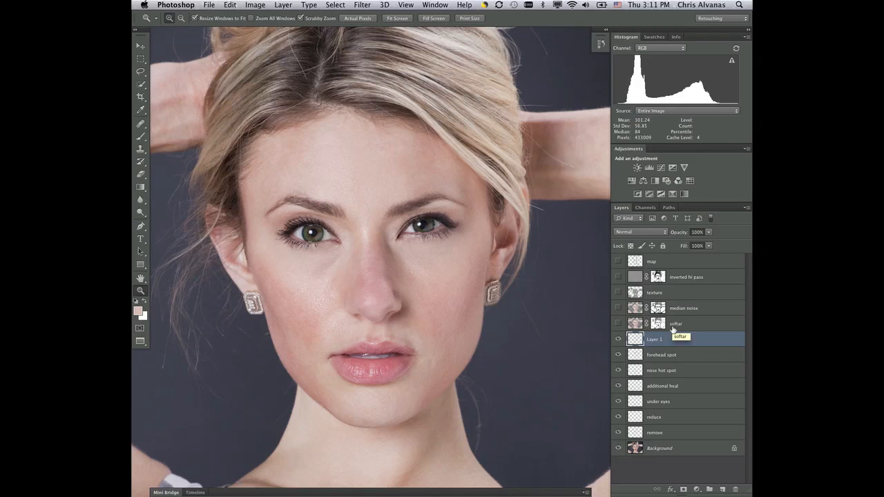
{"action": "key", "text": "super+j"}
{"action": "key", "text": "super+j"}
{"action": "key", "text": "super+j"}
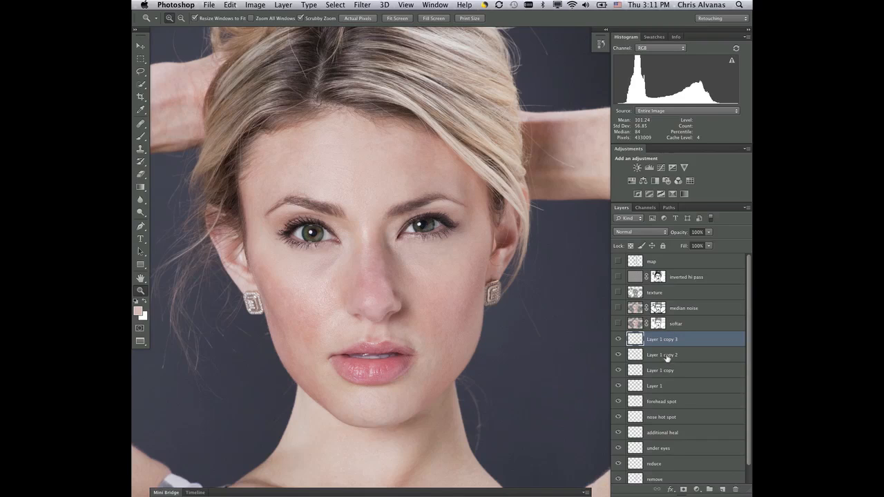
{"action": "key", "text": "Delete"}
{"action": "key", "text": "Delete"}
{"action": "key", "text": "Delete"}
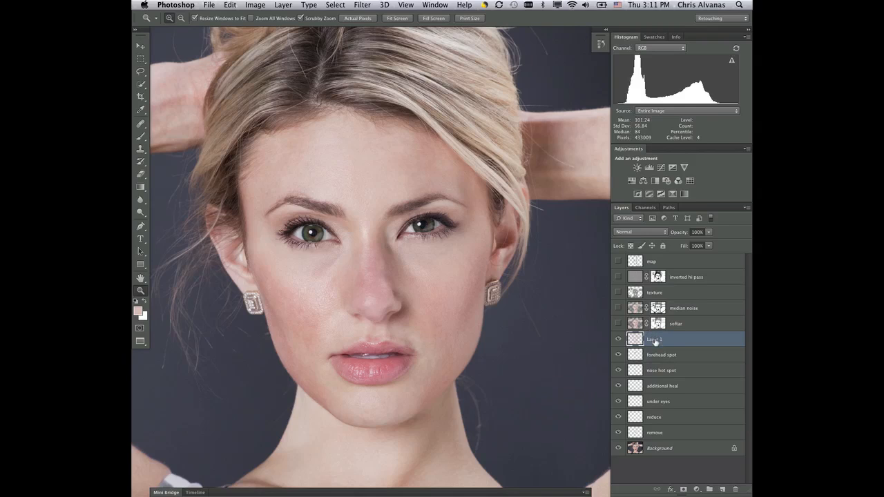
Step: Rename the merged Layer 1 as "tarrantino 4x"
{"action": "double_click", "coordinate": [654, 341]}
{"action": "type", "text": "tarrantino 4x"}
{"action": "left_click", "coordinate": [695, 353]}
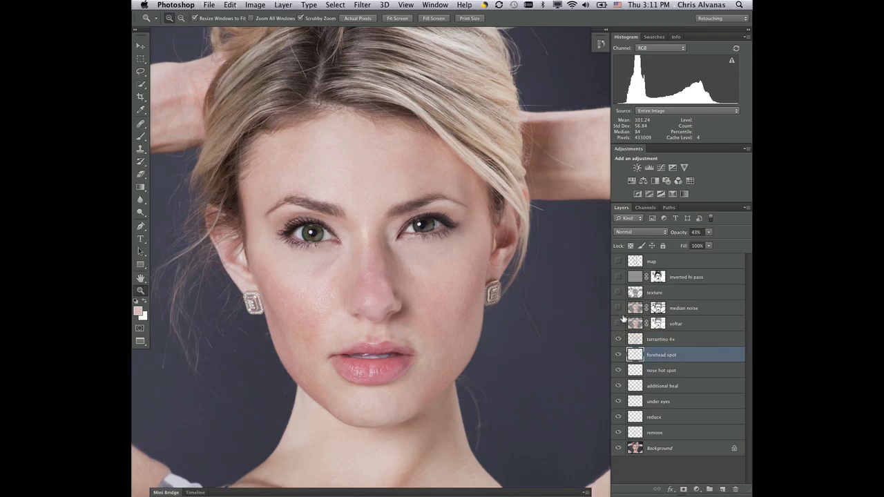
Step: View the tarrantino 4x layer in isolation and compare the portrait with and without it
{"action": "left_click", "coordinate": [618, 339], "text": "alt"}
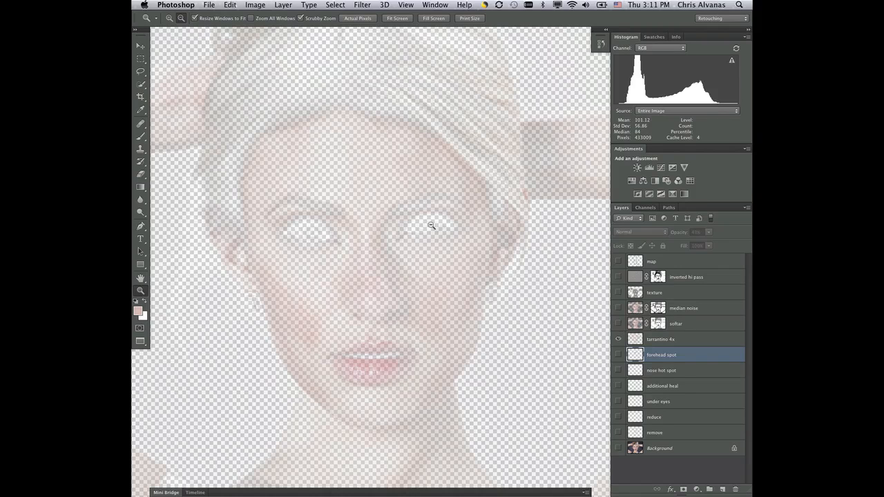
{"action": "left_click", "coordinate": [618, 341], "text": "alt"}
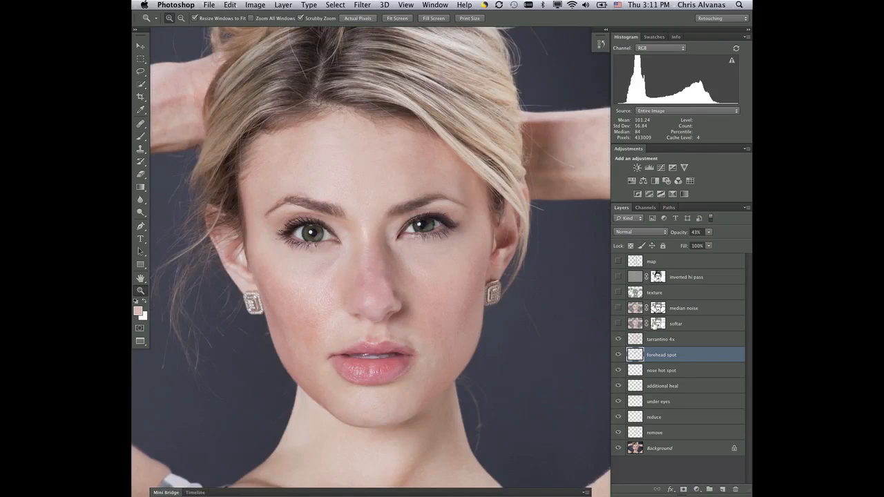
{"action": "left_click", "coordinate": [689, 340]}
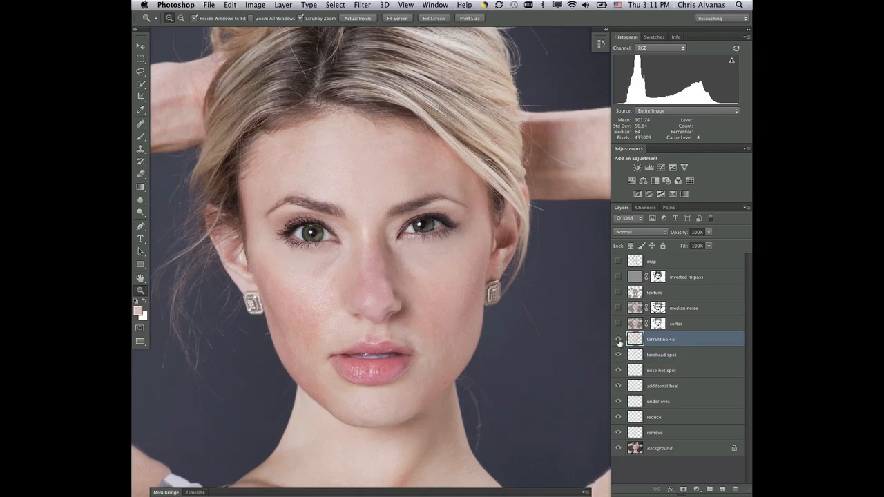
{"action": "left_click", "coordinate": [619, 339]}
{"action": "left_click", "coordinate": [618, 340]}
{"action": "left_click", "coordinate": [619, 339]}
{"action": "left_click", "coordinate": [619, 341]}
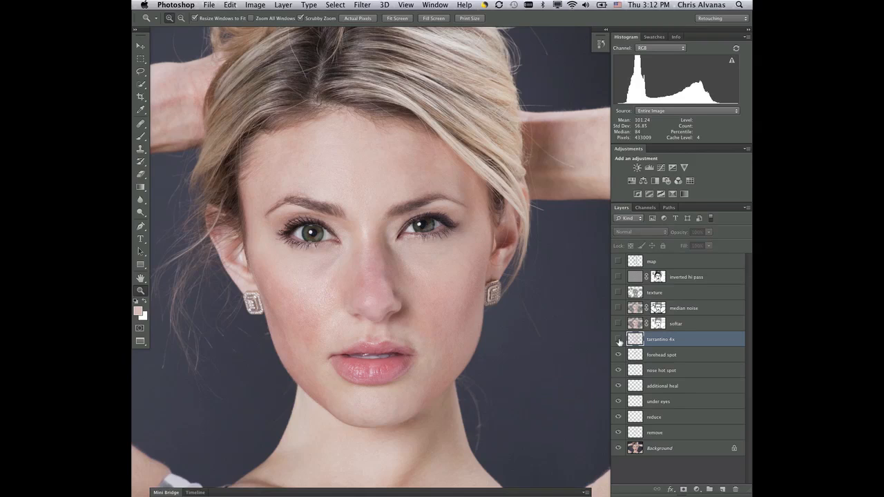
{"action": "left_click", "coordinate": [618, 340]}
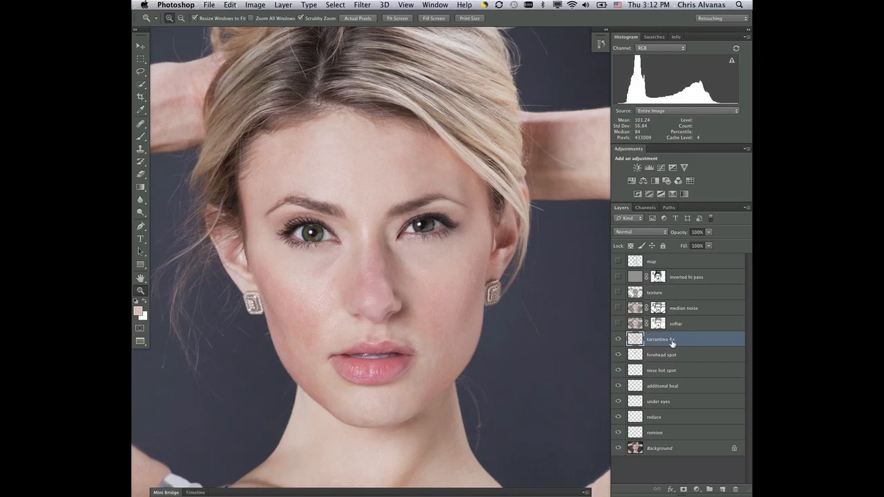
Step: Duplicate the tarrantino 4x layer twice to strengthen its effect
{"action": "key", "text": "super+j"}
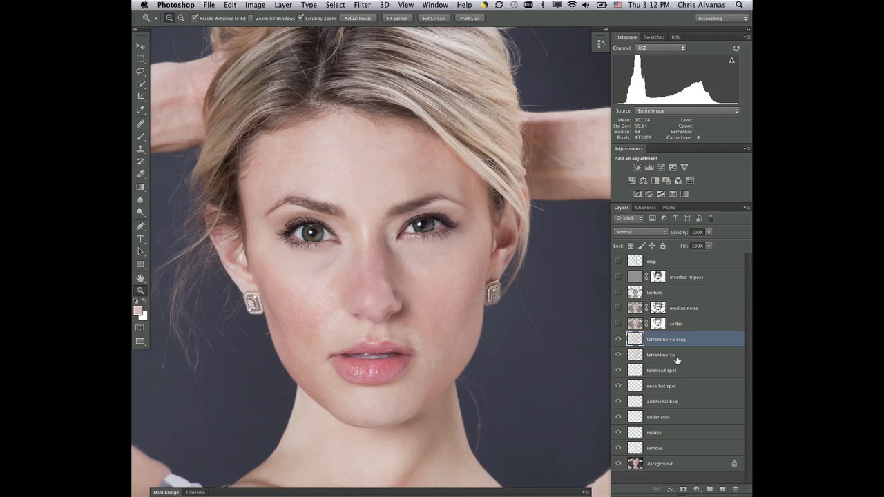
{"action": "key", "text": "super+j"}
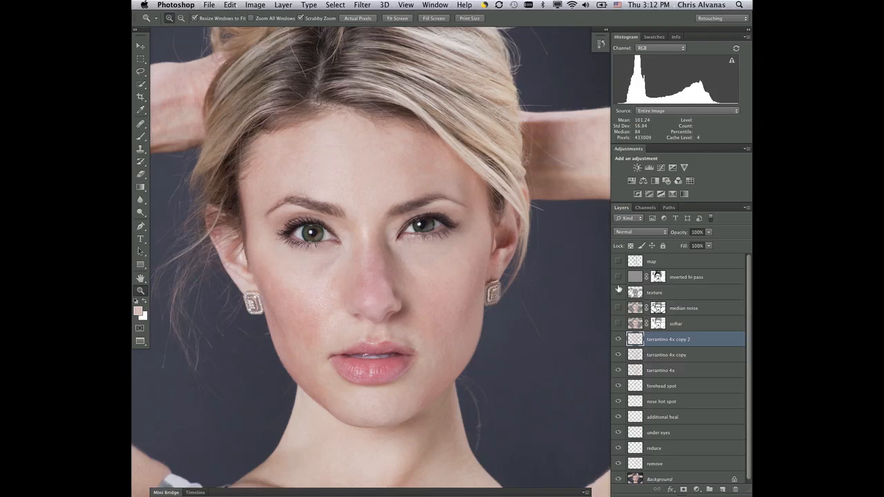
Step: Show the softar, median noise and texture layers, and compare the portrait with and without the three tarrantino layers
{"action": "left_click_drag", "start_coordinate": [619, 312], "coordinate": [619, 323]}
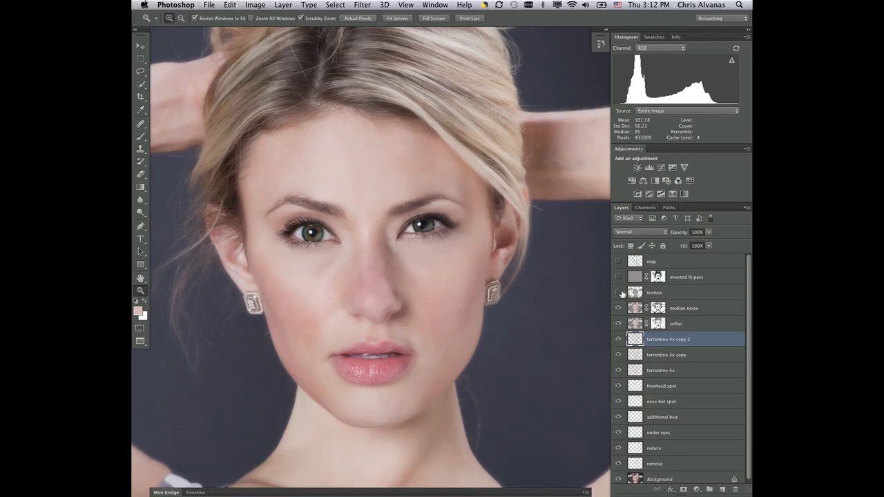
{"action": "left_click", "coordinate": [618, 293]}
{"action": "left_click_drag", "start_coordinate": [618, 339], "coordinate": [619, 366]}
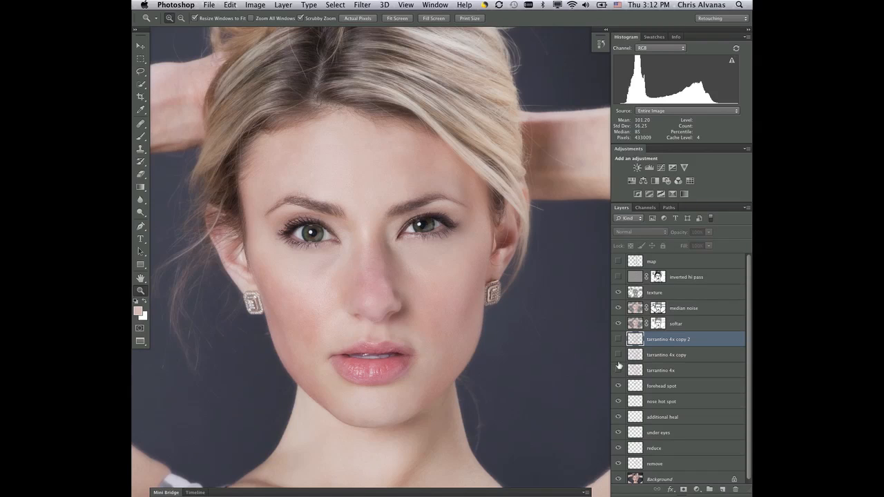
{"action": "left_click_drag", "start_coordinate": [619, 340], "coordinate": [619, 368]}
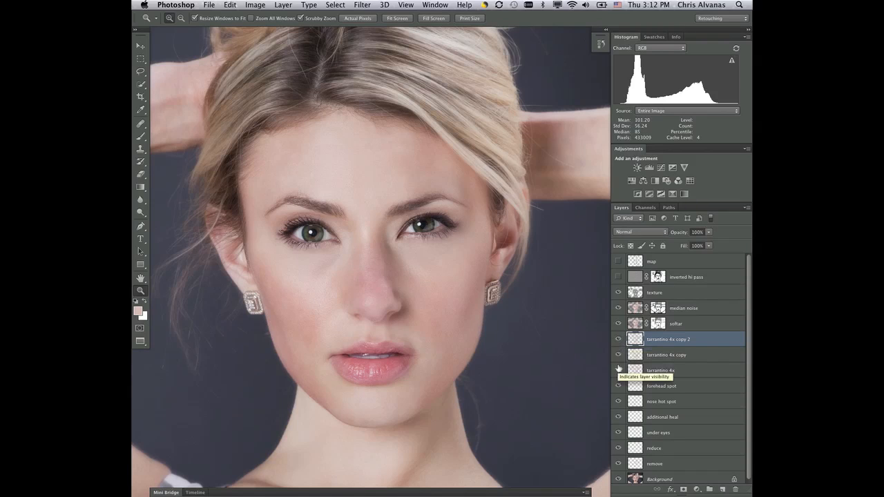